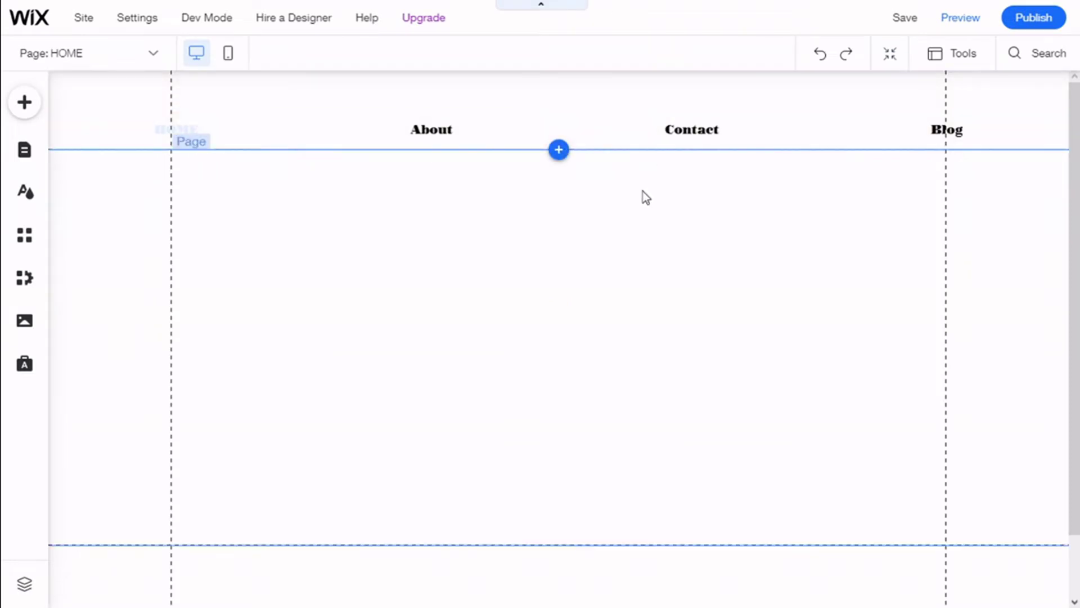
Show the Add to Site catalogue of elements from the left toolbar
click(24, 102)
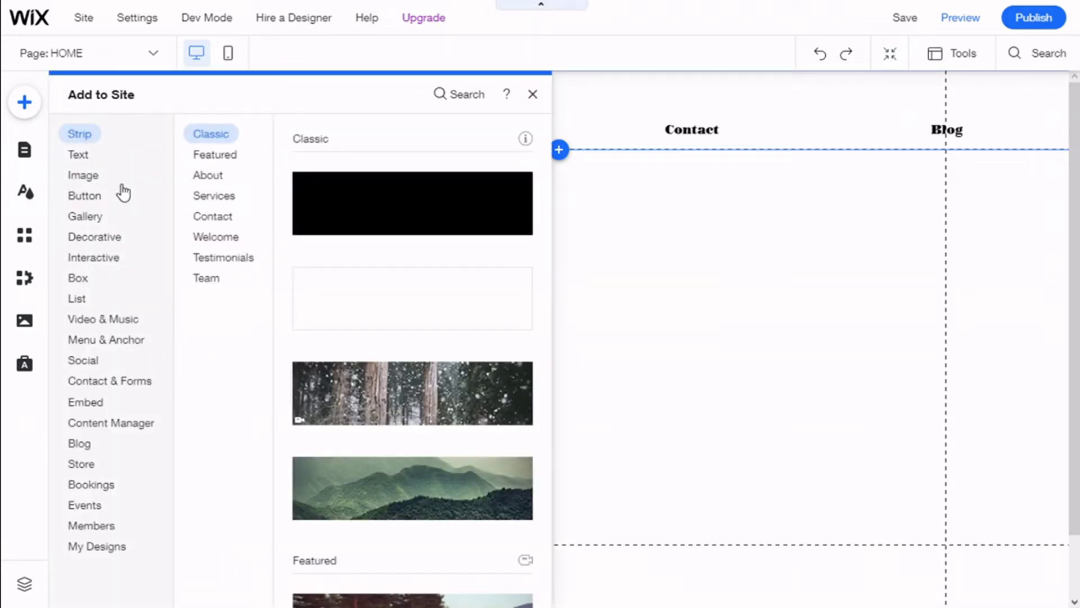
Jump to the Post List (Sidebar) layouts within the Blog elements
click(81, 446)
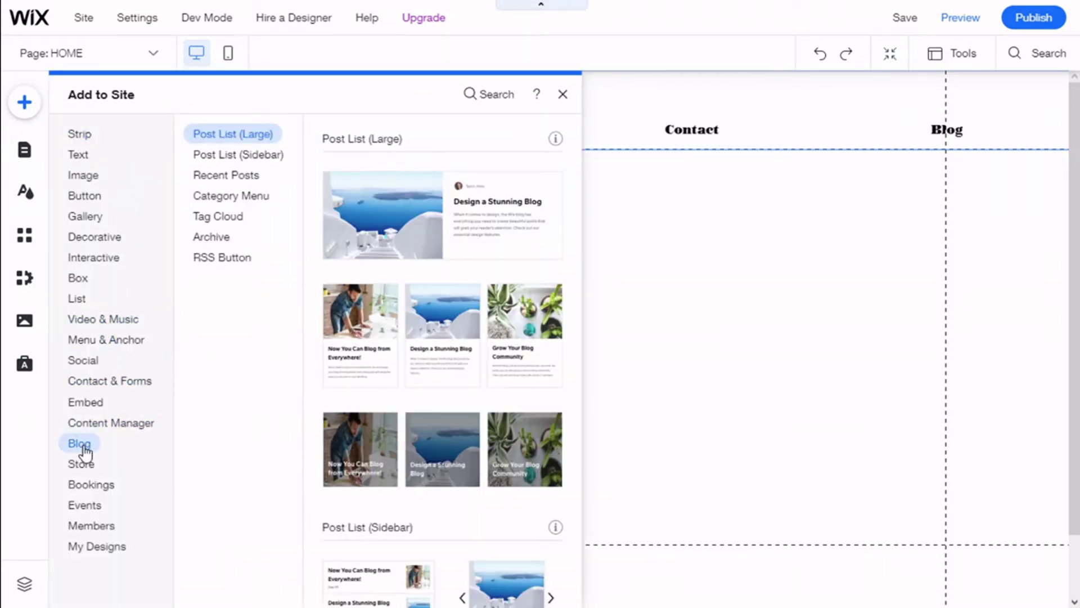
click(254, 159)
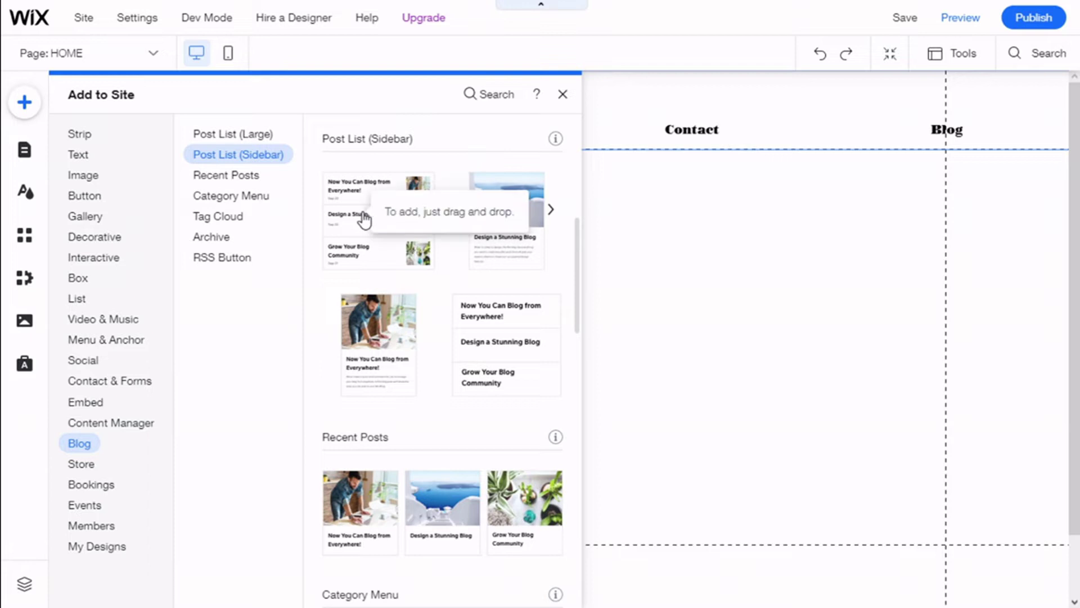
Drop a Post List (Sidebar) onto the canvas and settle it at the right below Blog
mouse_move(363, 217)
mouse_down()
mouse_move(926, 287)
mouse_move(941, 271)
mouse_up()
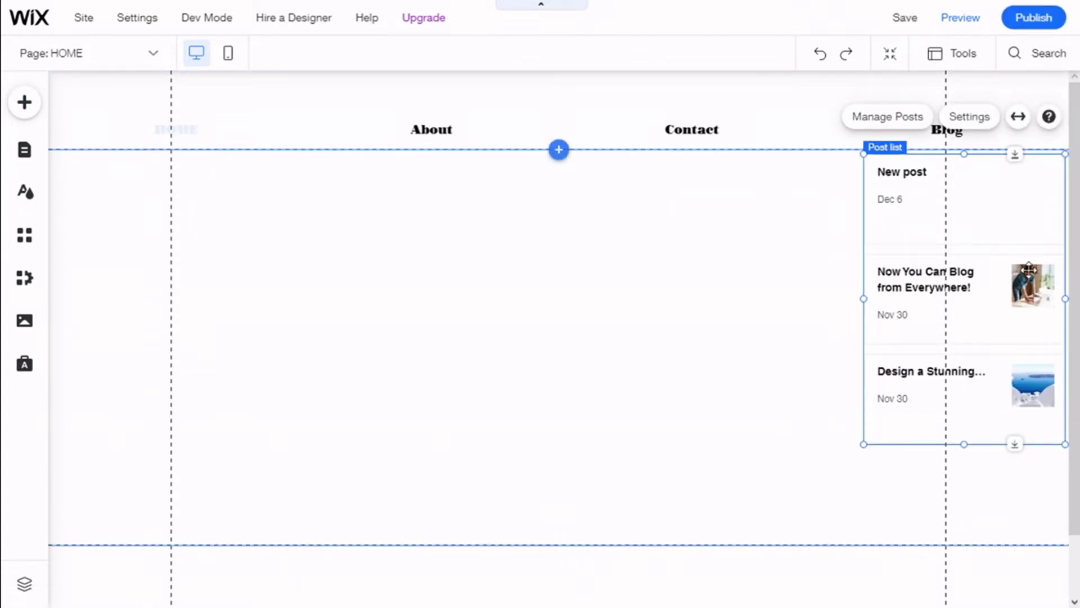
drag(941, 259, 952, 255)
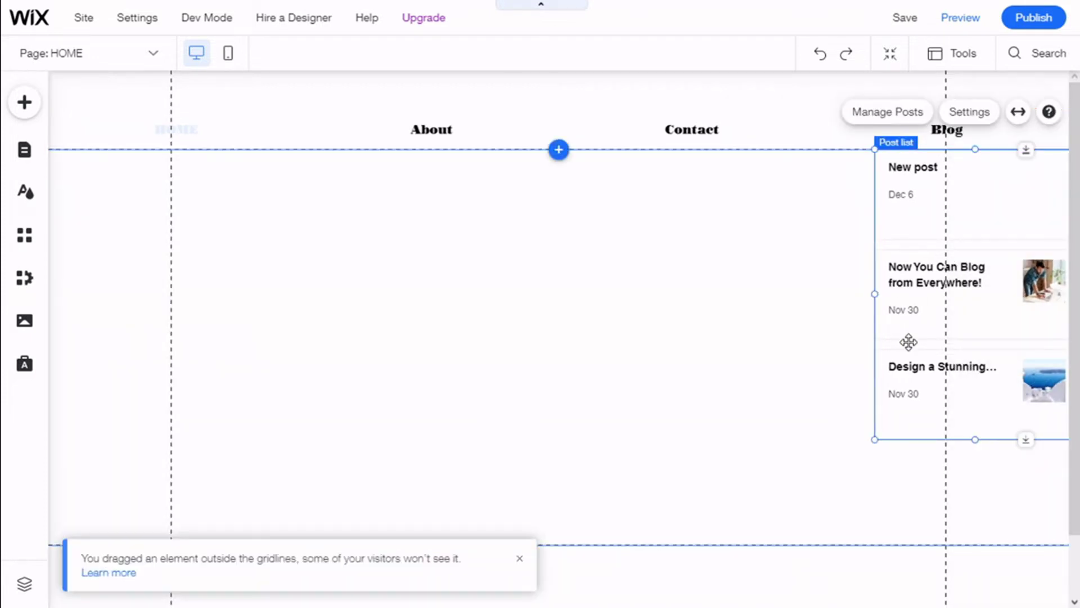
mouse_move(977, 232)
mouse_down()
mouse_move(175, 244)
mouse_move(153, 236)
mouse_move(887, 239)
mouse_up()
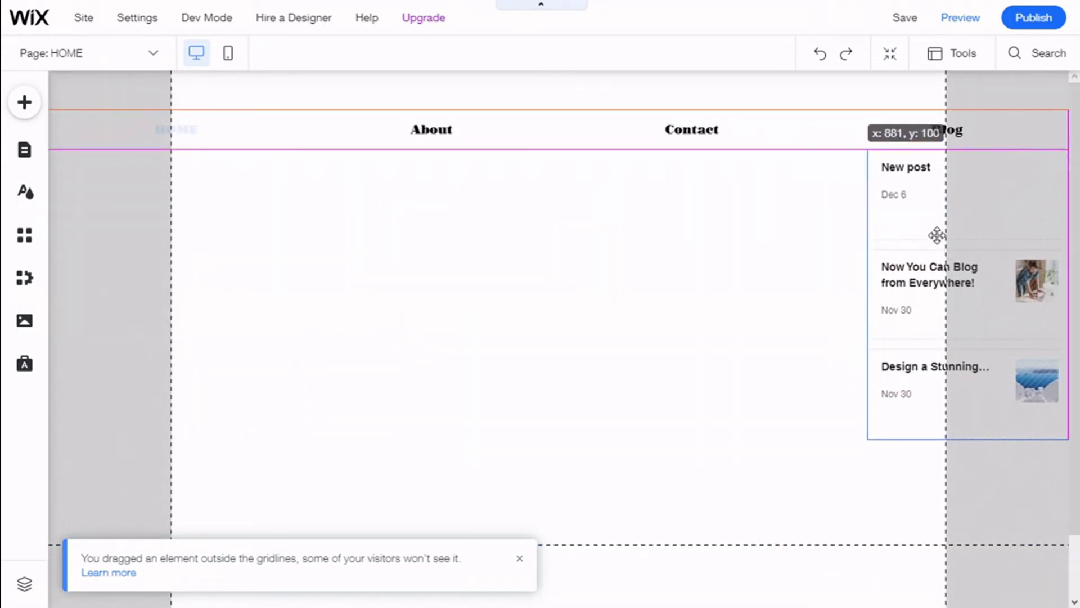
drag(886, 239, 944, 178)
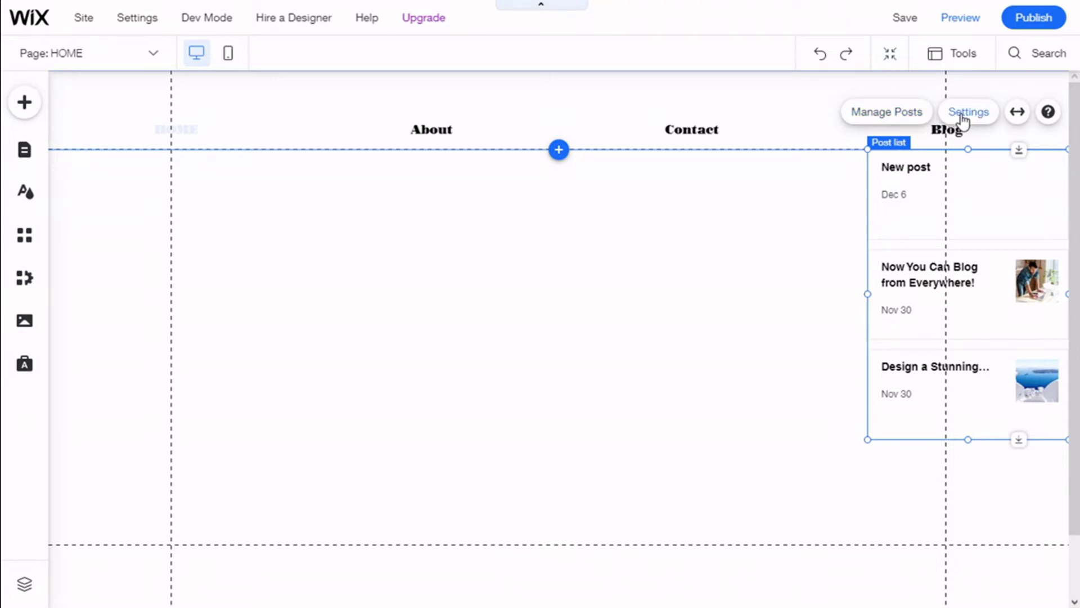
click(968, 112)
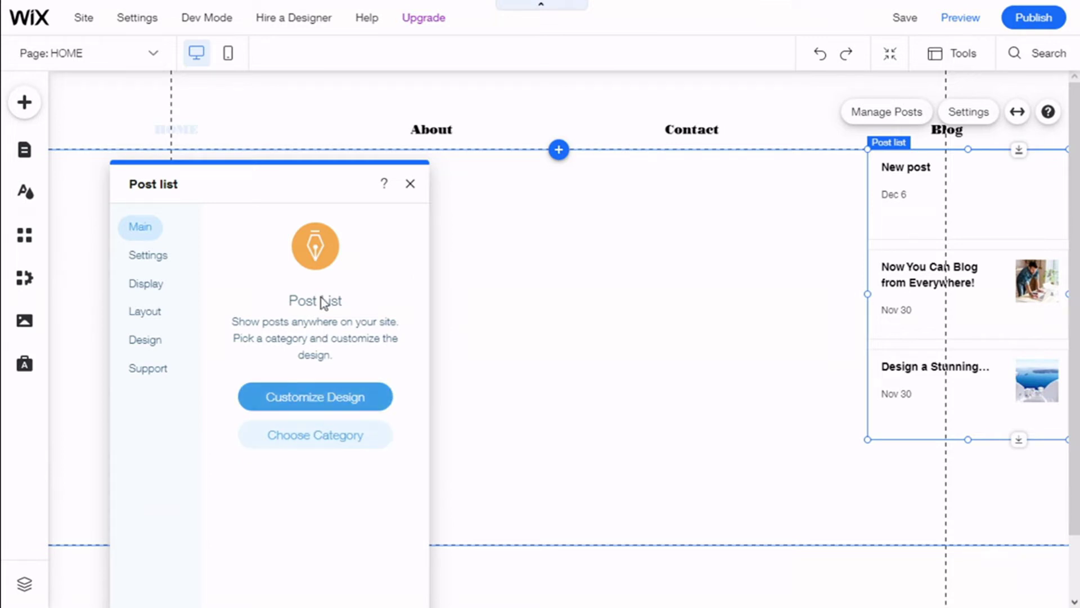
Review the category and tag filters, keeping All Posts and All Tags selected
click(166, 263)
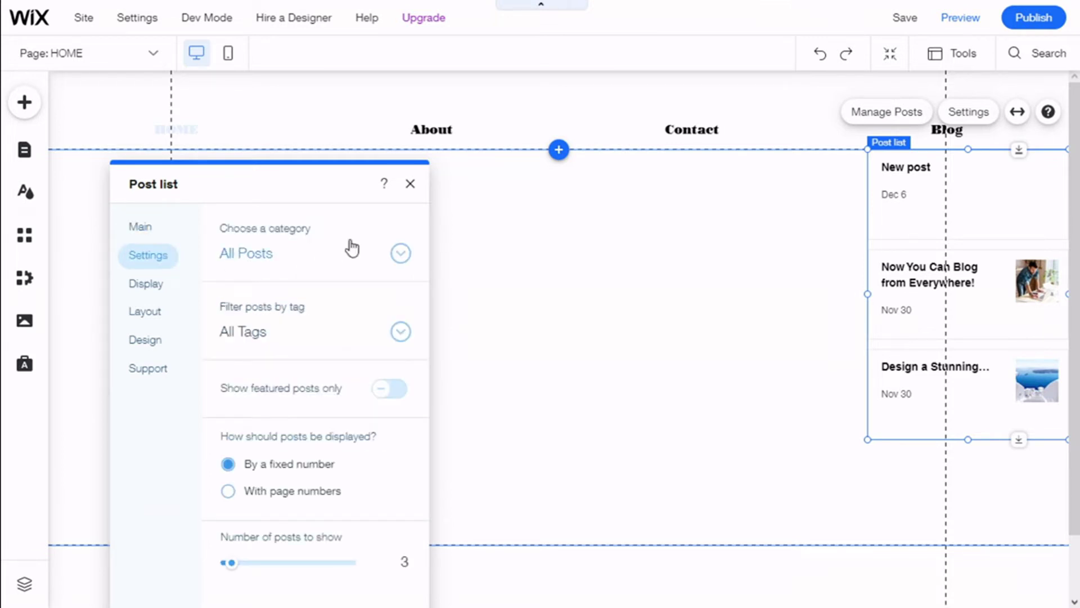
click(400, 255)
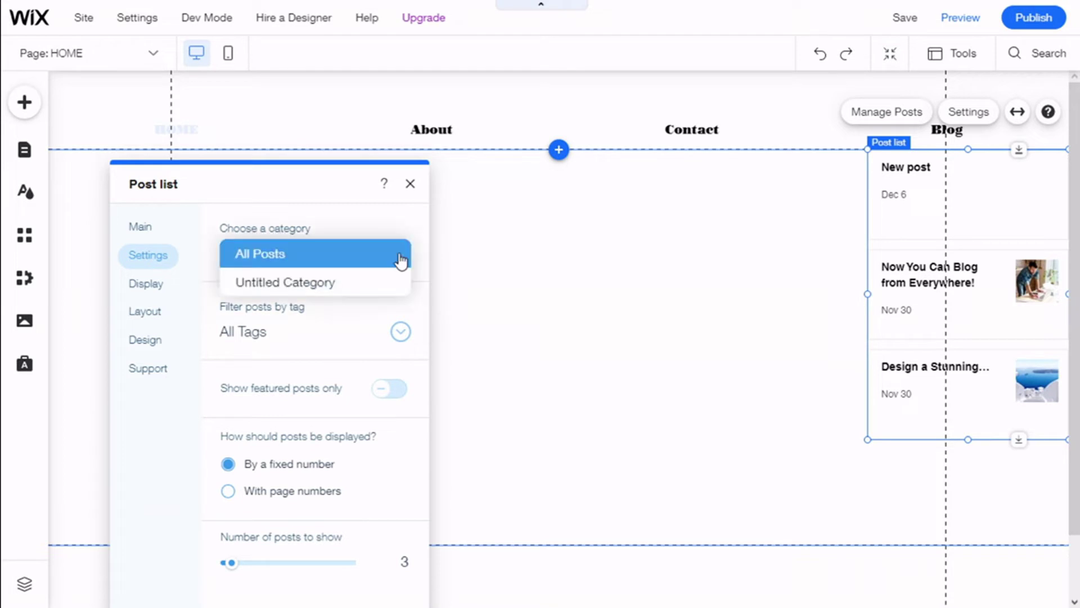
click(306, 232)
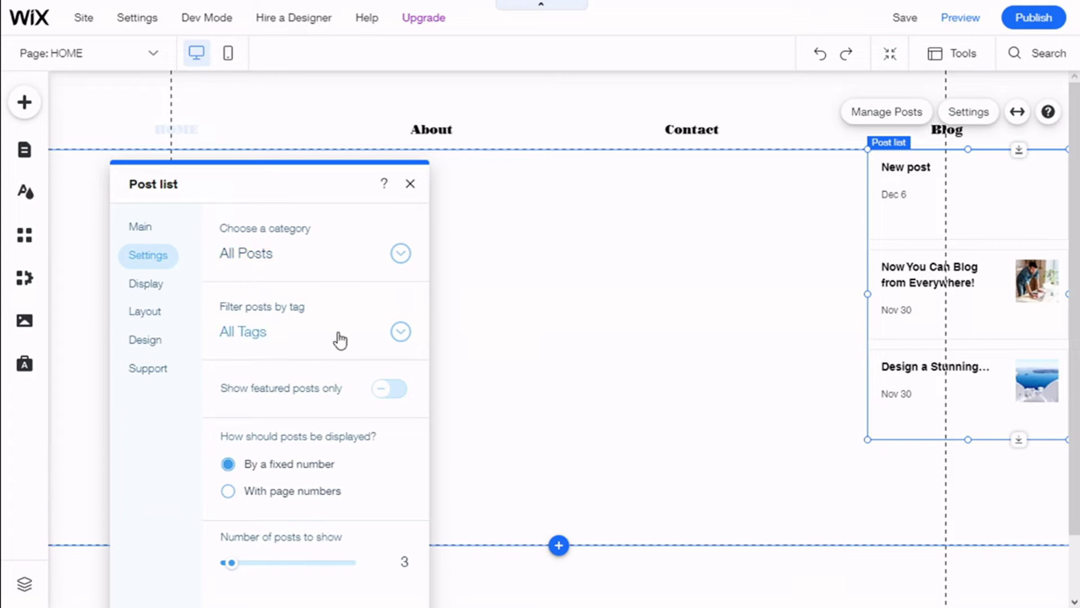
click(402, 338)
click(334, 333)
click(160, 289)
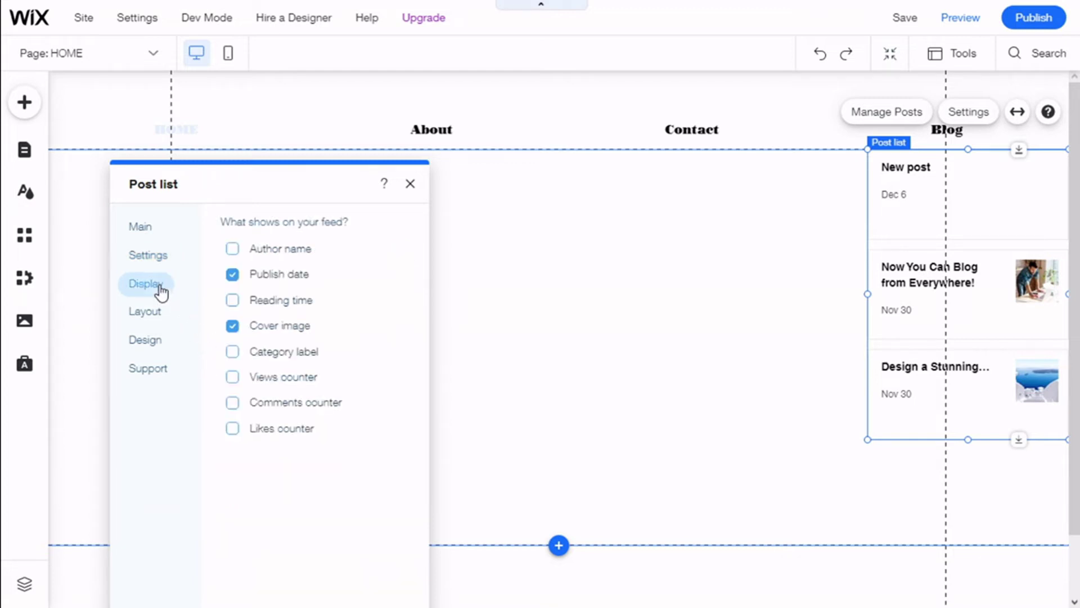
Try Author name, Reading time, Category label and Views counter, leaving only Publish date and Cover image
click(278, 250)
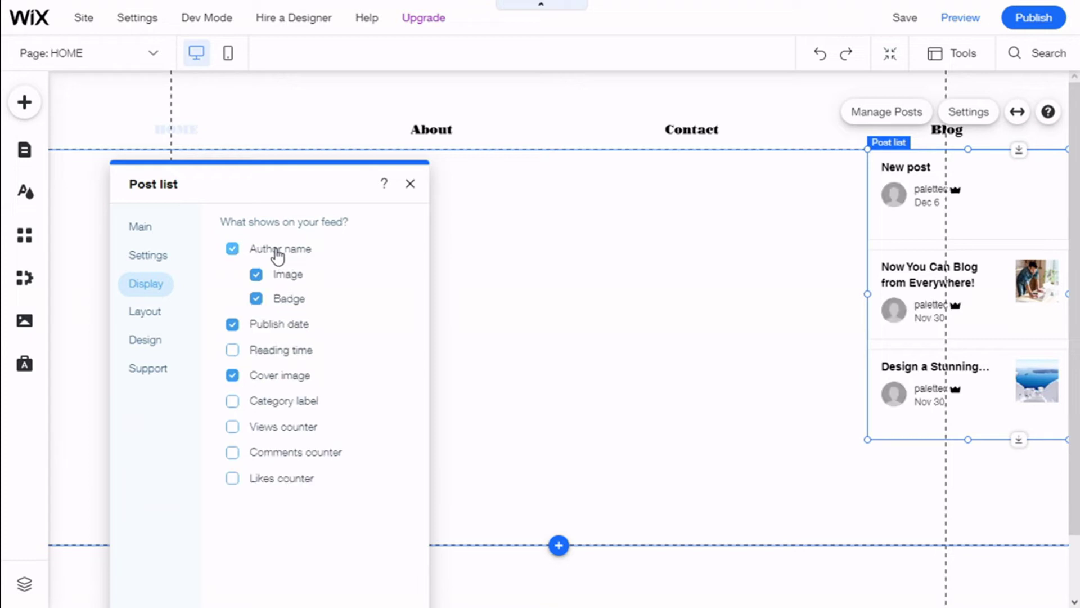
click(278, 250)
click(277, 303)
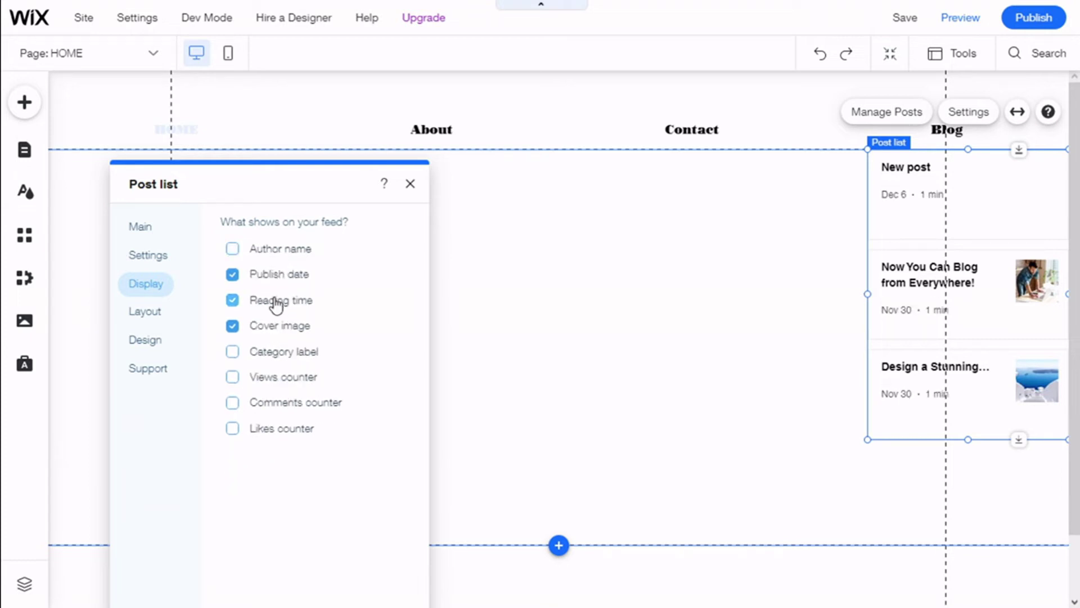
click(277, 304)
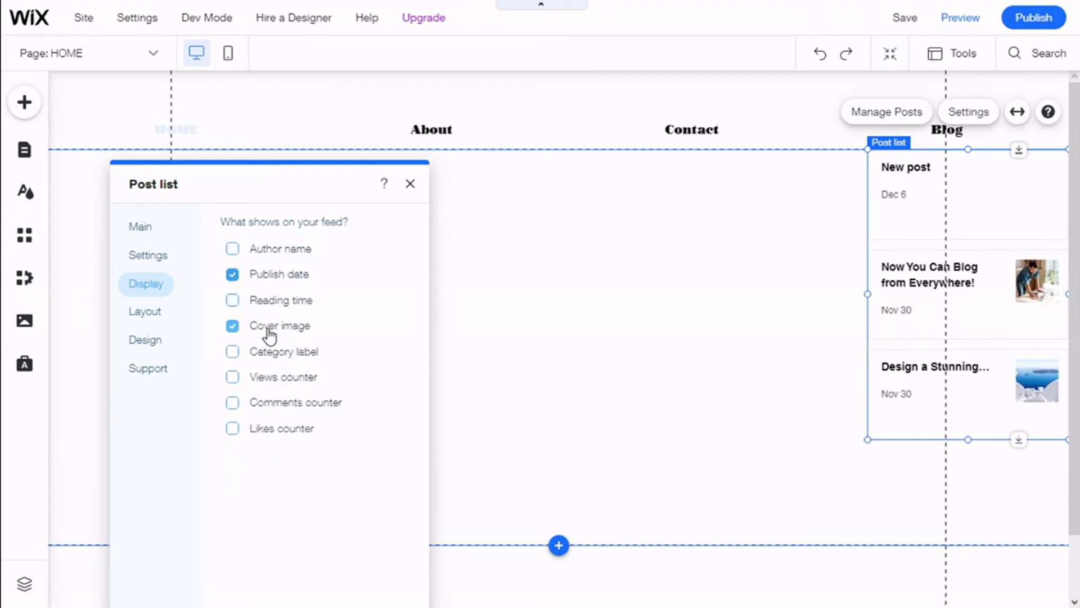
click(285, 363)
click(289, 378)
click(289, 380)
Fit post images and try thumbnails left of titles, keeping them on the right
click(146, 312)
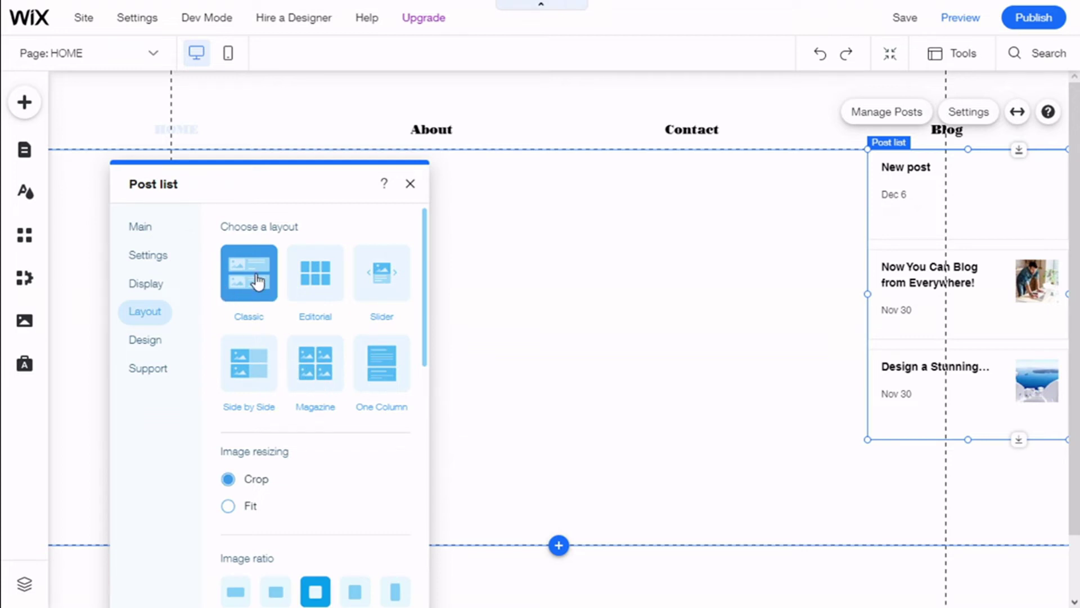
scroll(261, 288, down, 1)
scroll(297, 316, up, 1)
scroll(283, 302, down, 1)
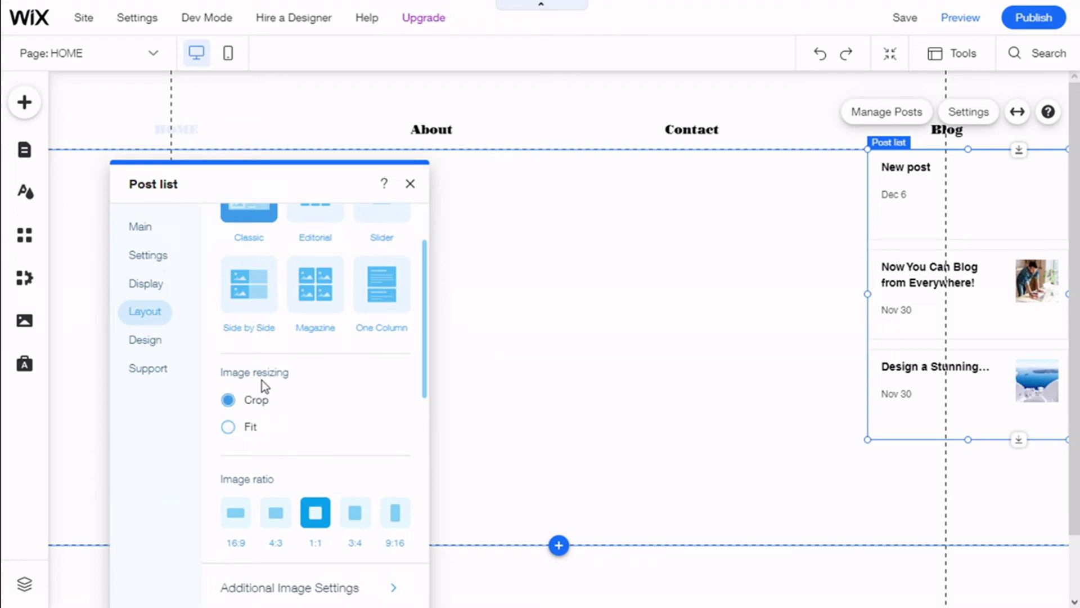
click(239, 429)
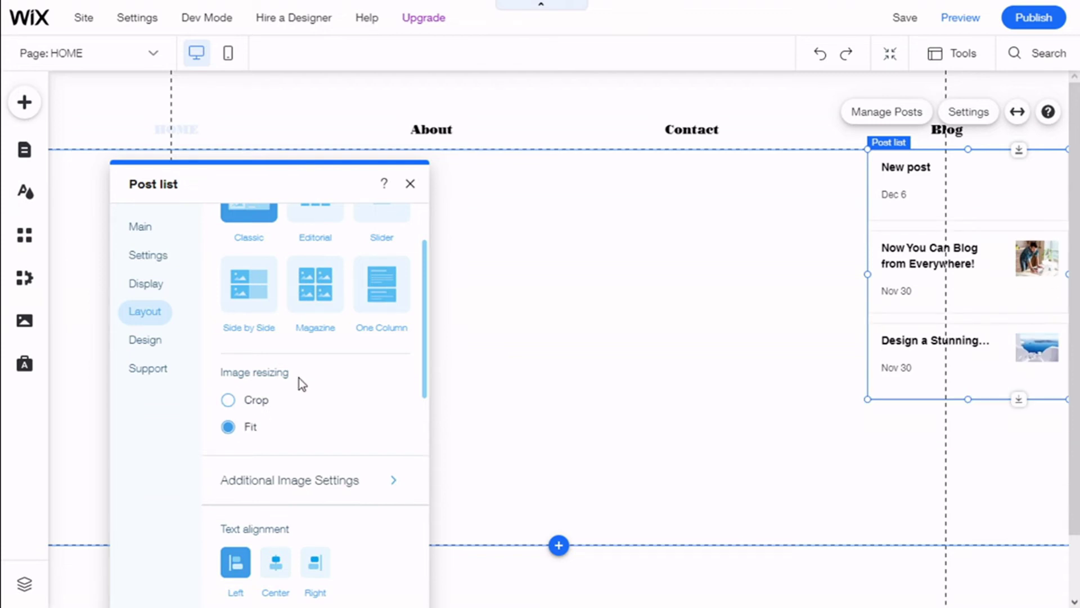
scroll(298, 378, down, 2)
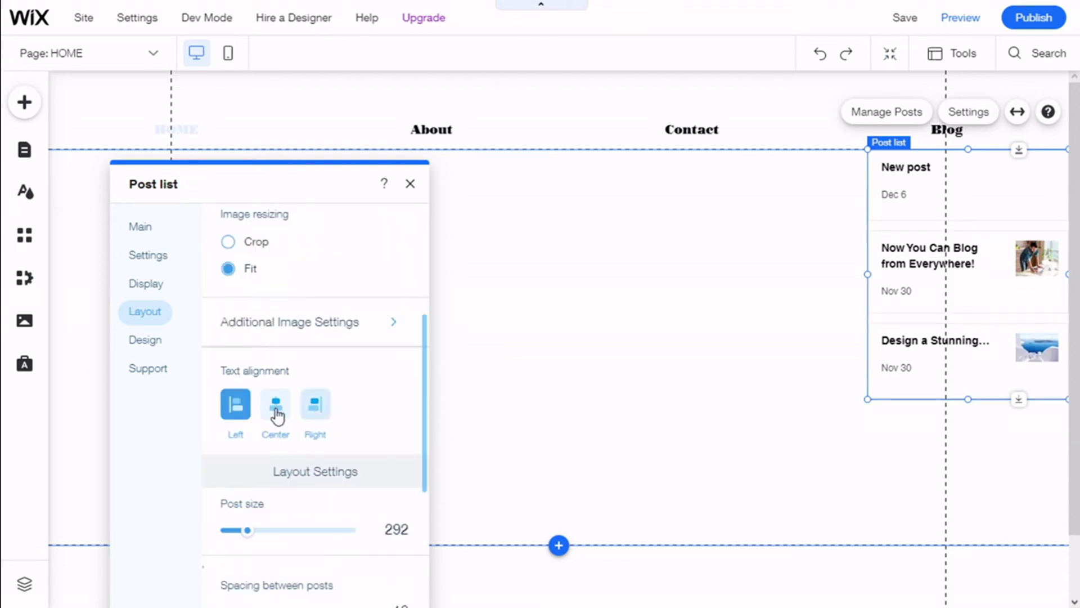
click(296, 332)
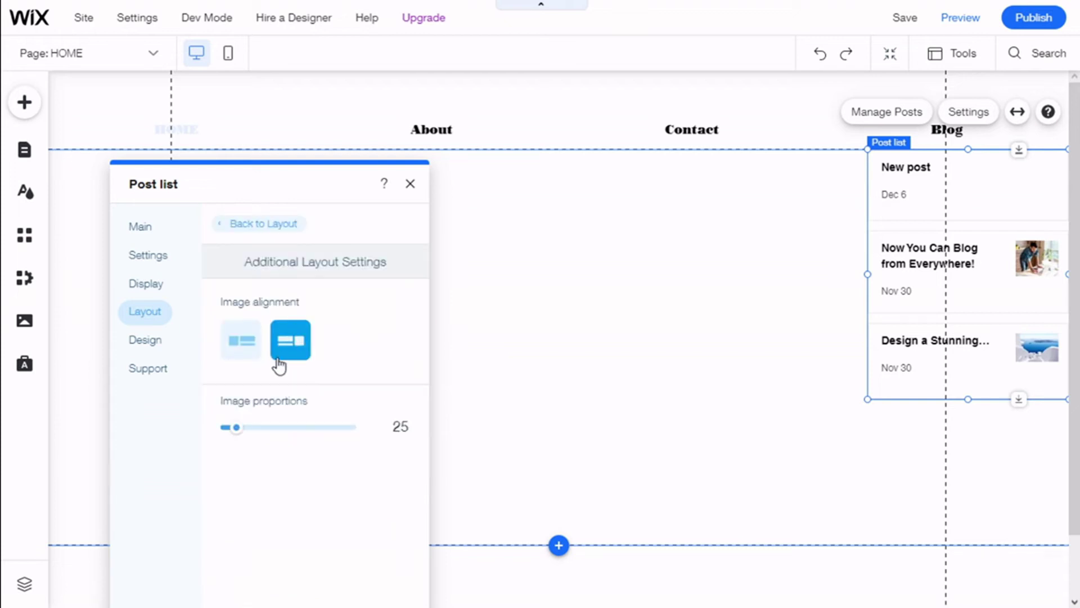
click(246, 349)
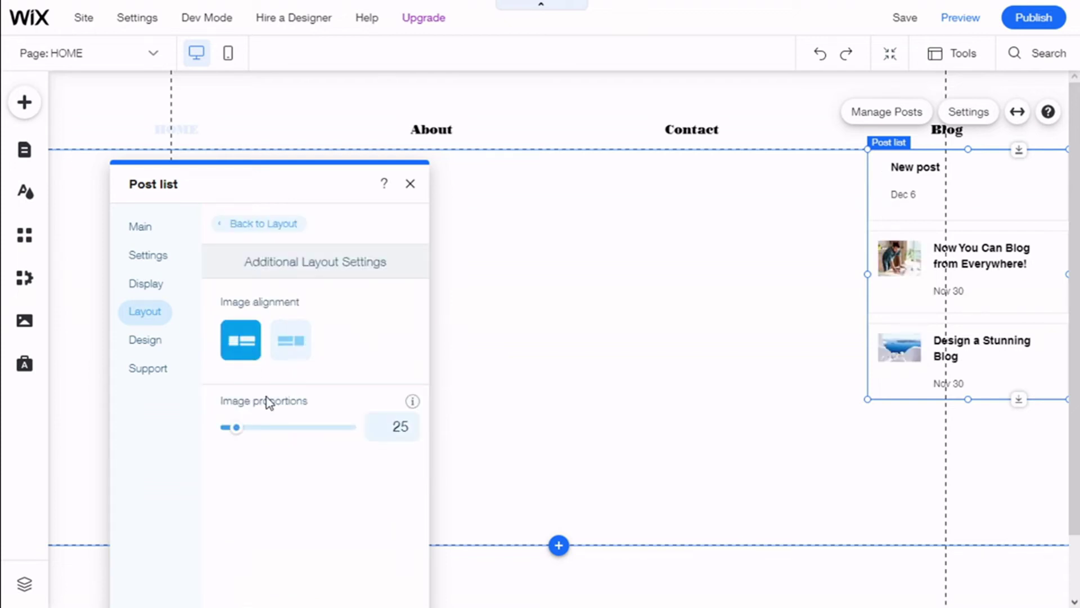
click(283, 343)
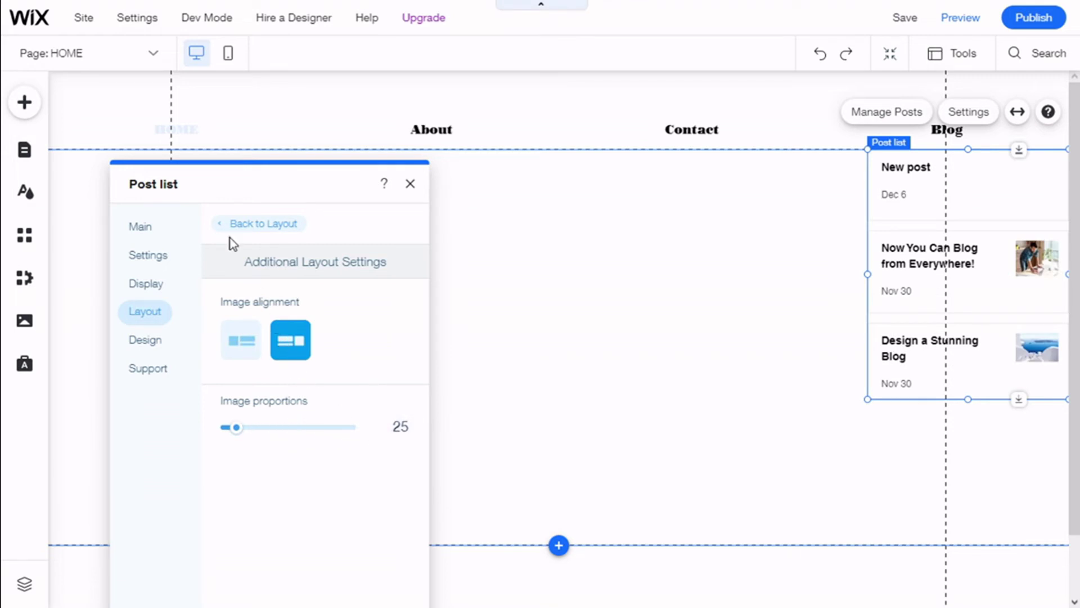
click(225, 224)
scroll(307, 289, down, 1)
scroll(306, 290, down, 1)
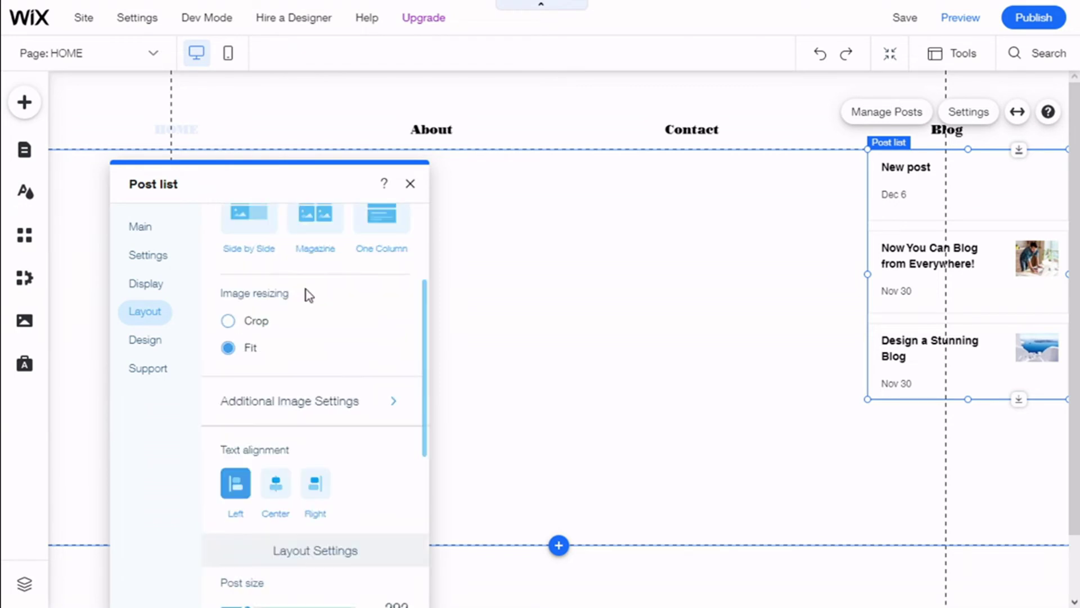
scroll(306, 290, down, 2)
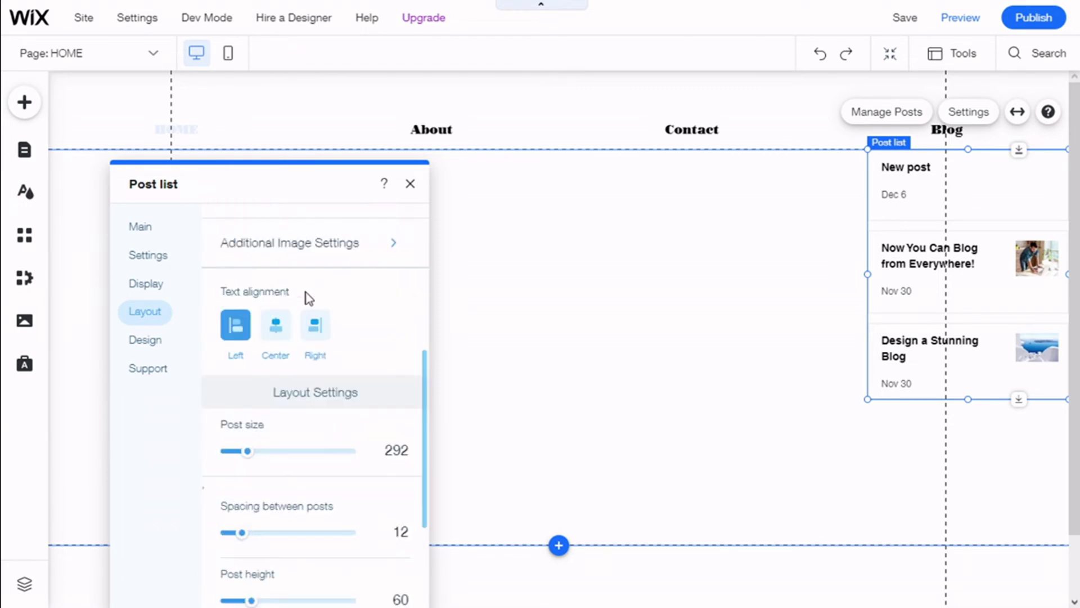
Try centred and right text alignment, then keep the post text left-aligned
click(276, 330)
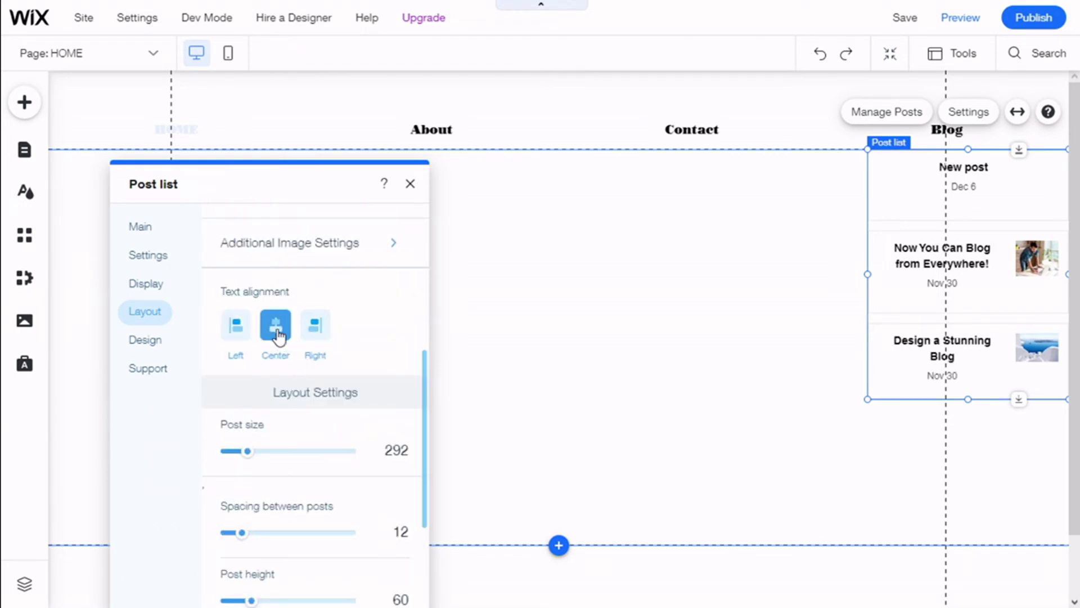
click(313, 335)
click(241, 339)
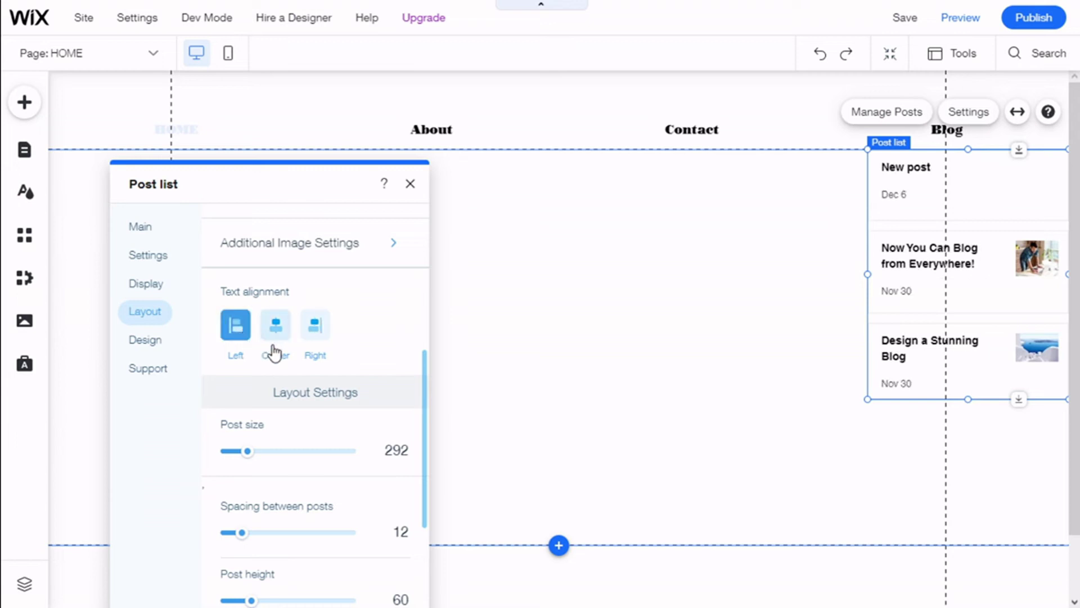
scroll(299, 336, down, 1)
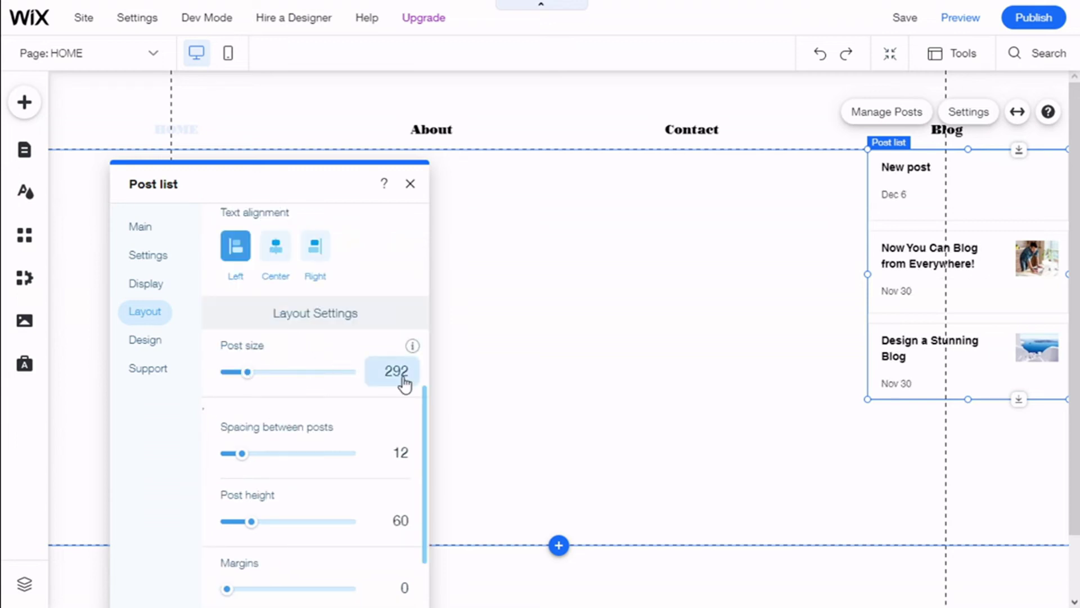
scroll(380, 366, down, 1)
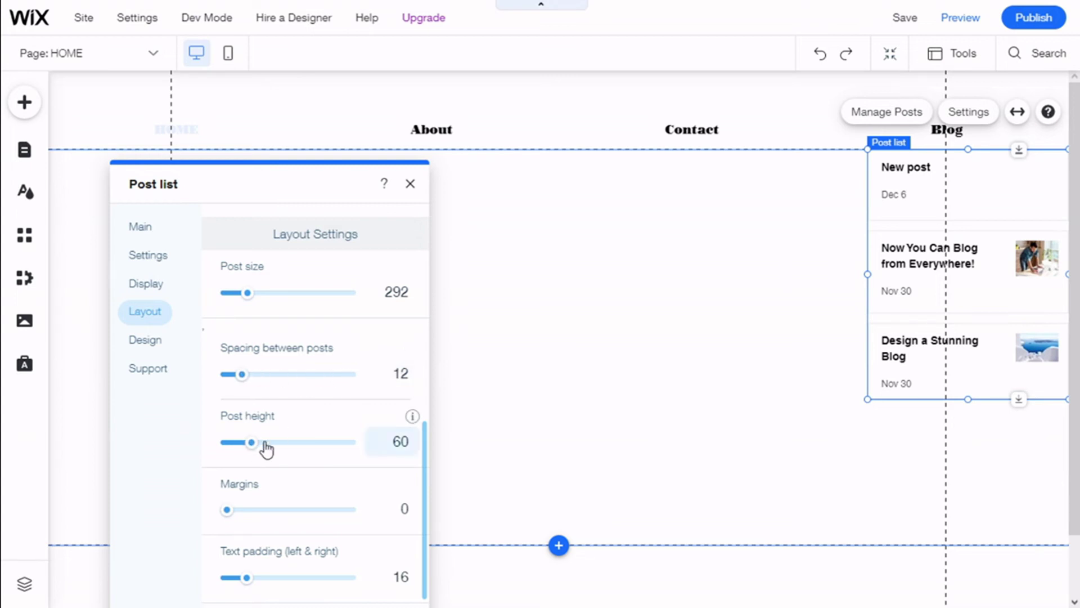
scroll(355, 410, down, 1)
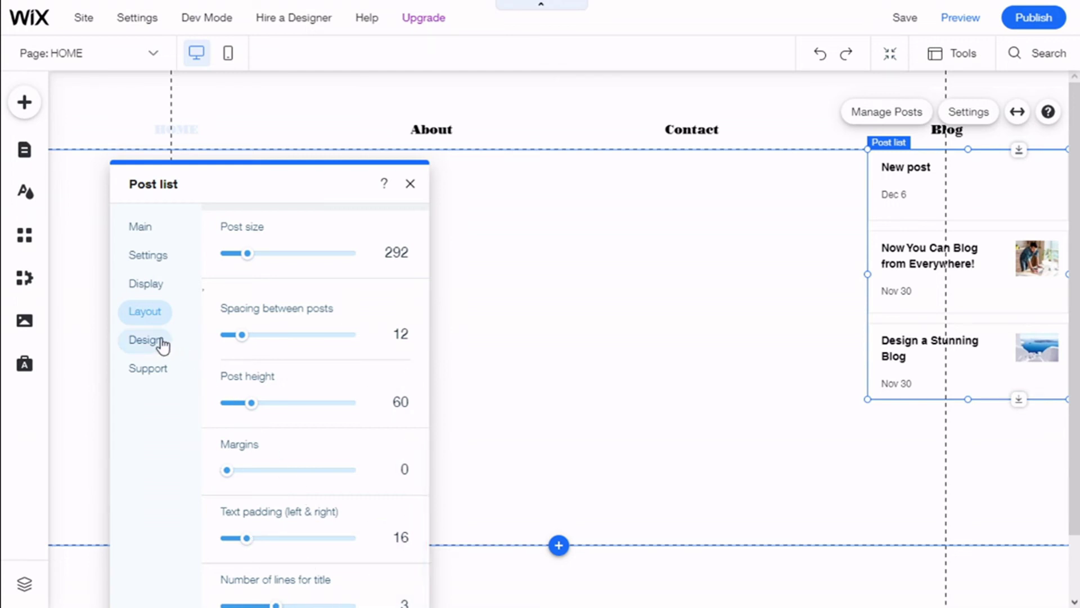
Try light grey and dark purple post title colours, settling back on black
click(145, 339)
click(325, 240)
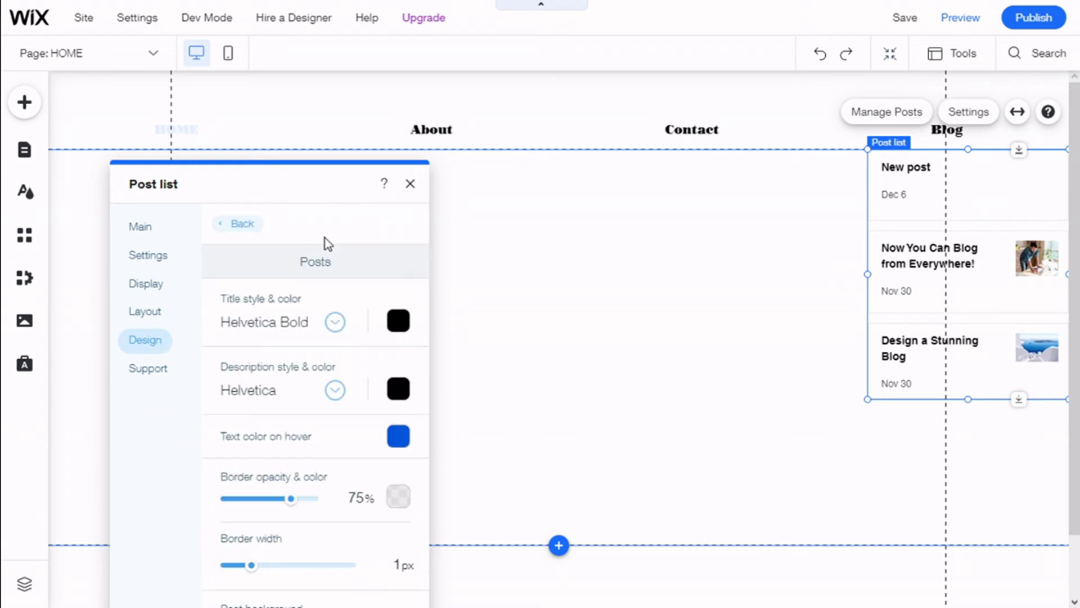
click(399, 323)
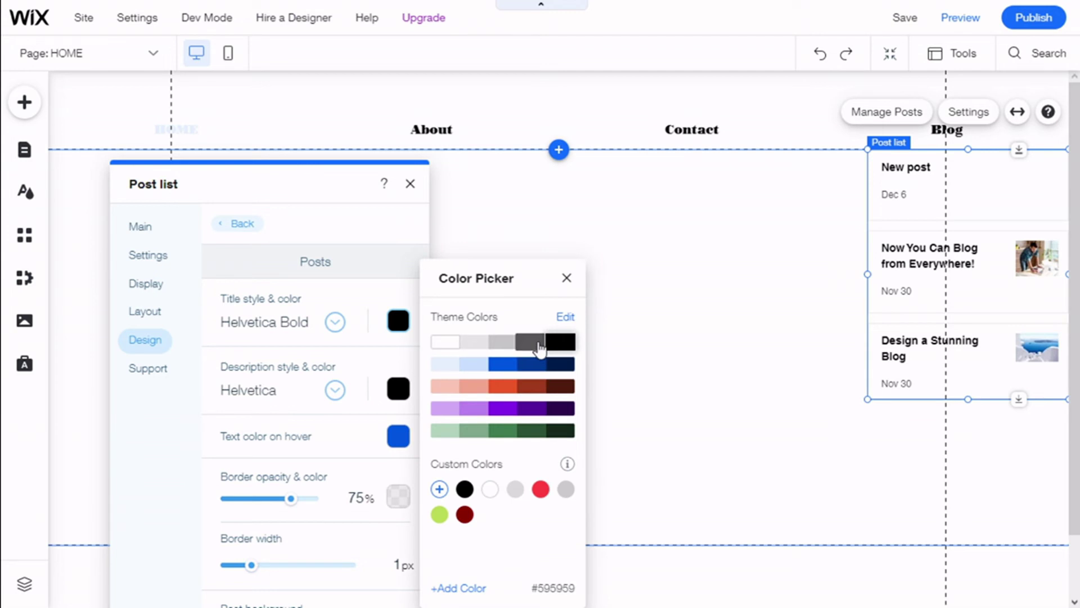
click(499, 348)
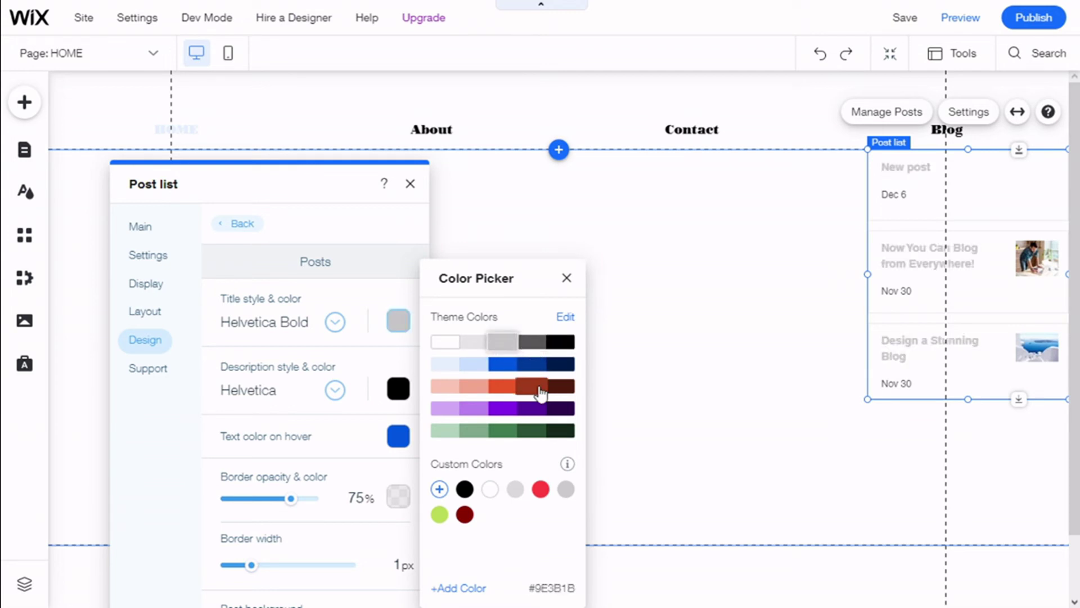
click(563, 411)
click(561, 342)
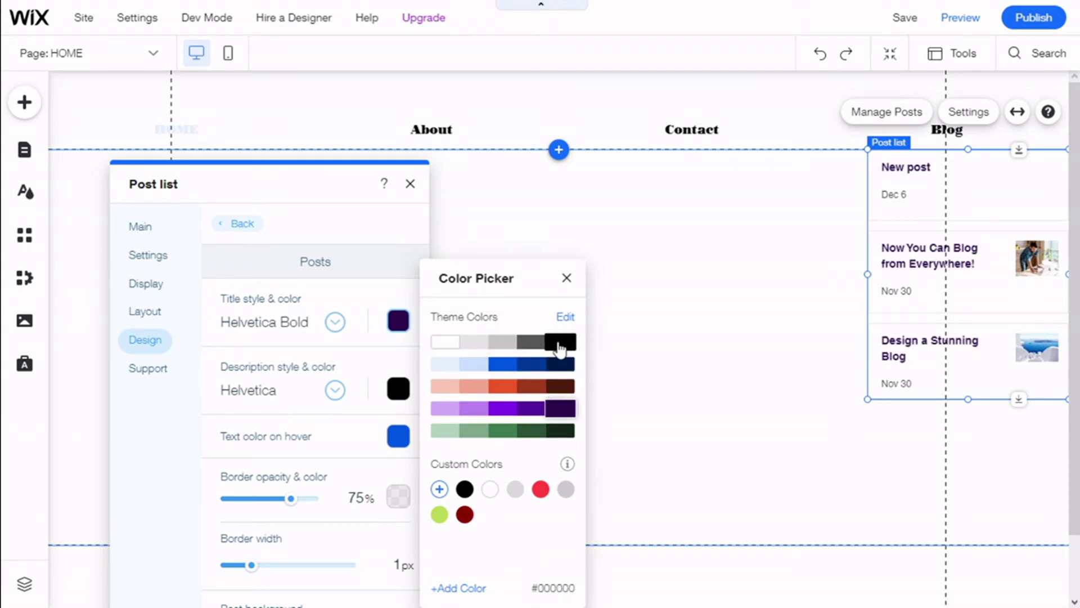
Toggle Bold on and off in the post title font picker
click(361, 317)
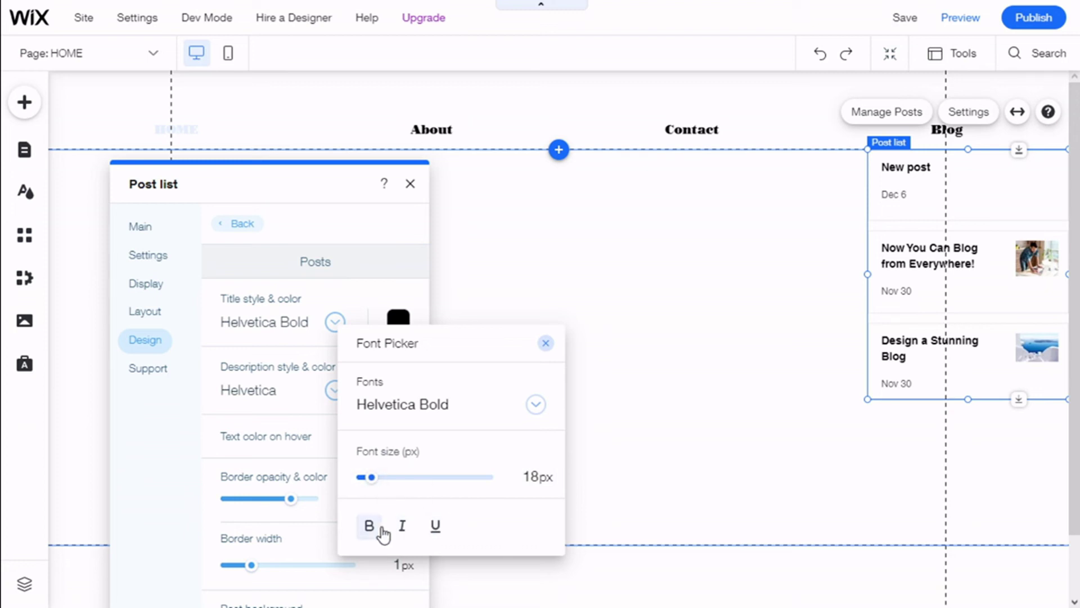
click(371, 531)
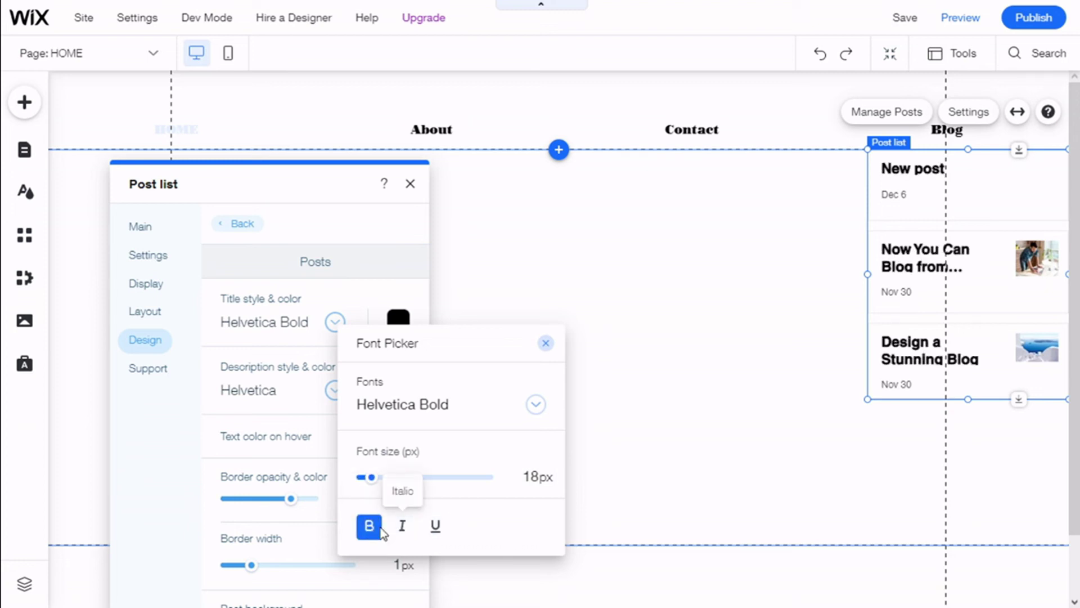
click(370, 531)
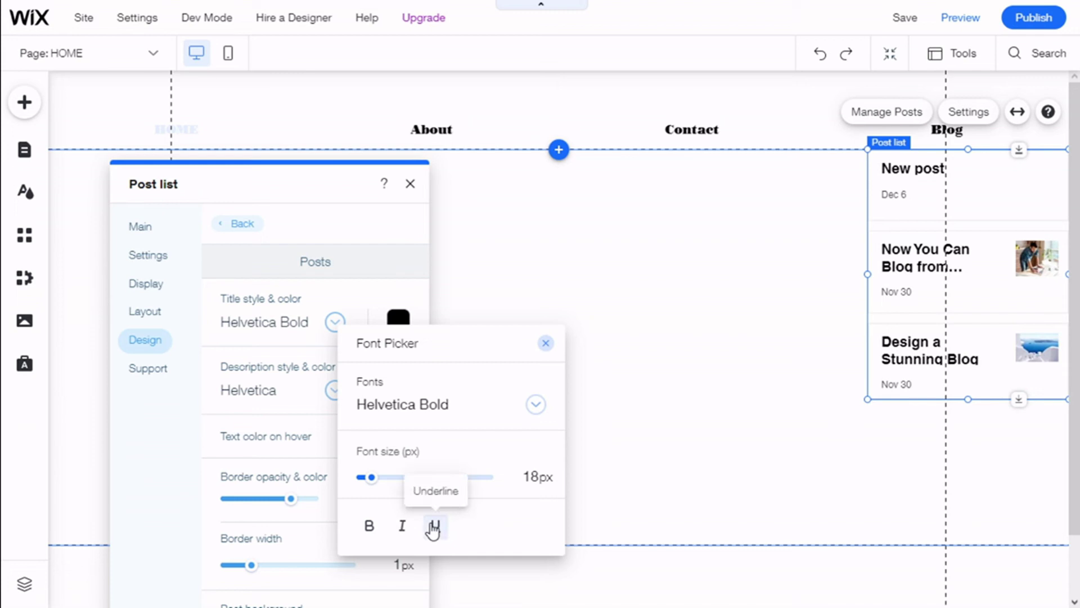
click(365, 317)
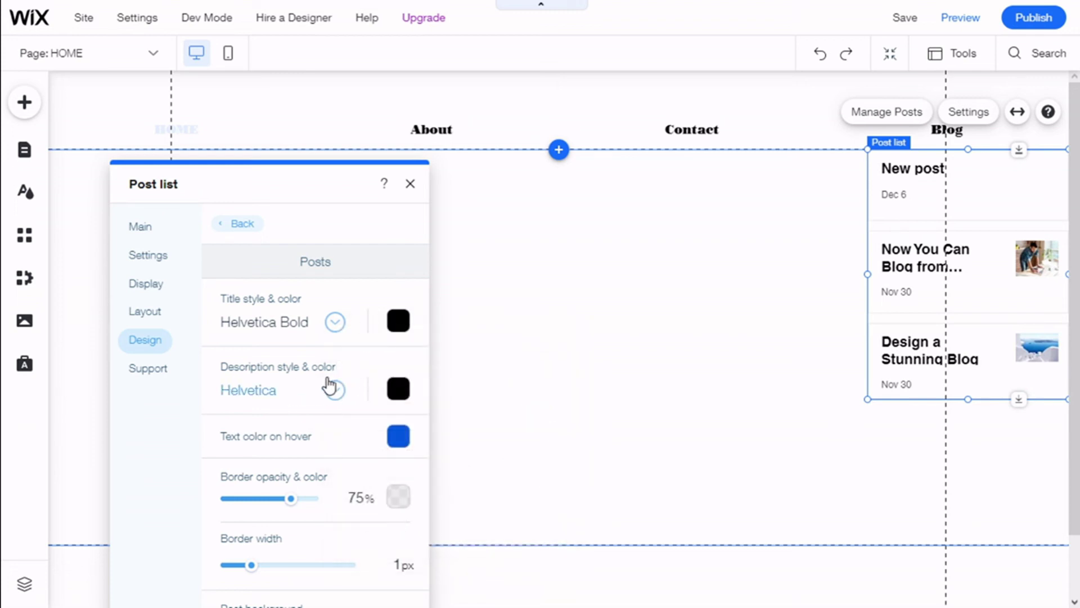
Review description and hover text colours without changing them
click(398, 388)
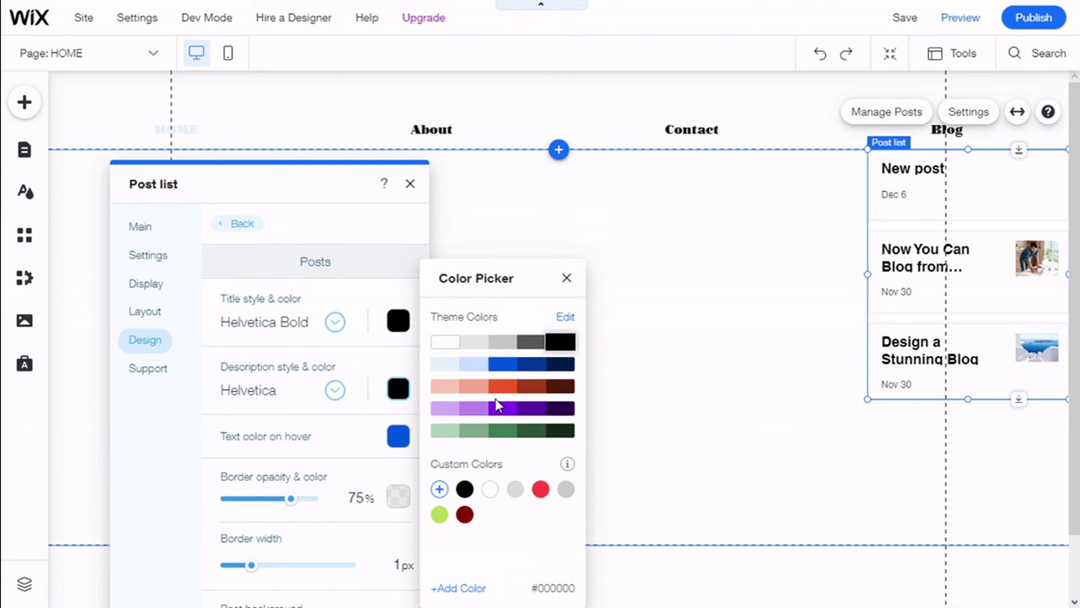
click(350, 380)
scroll(338, 389, down, 1)
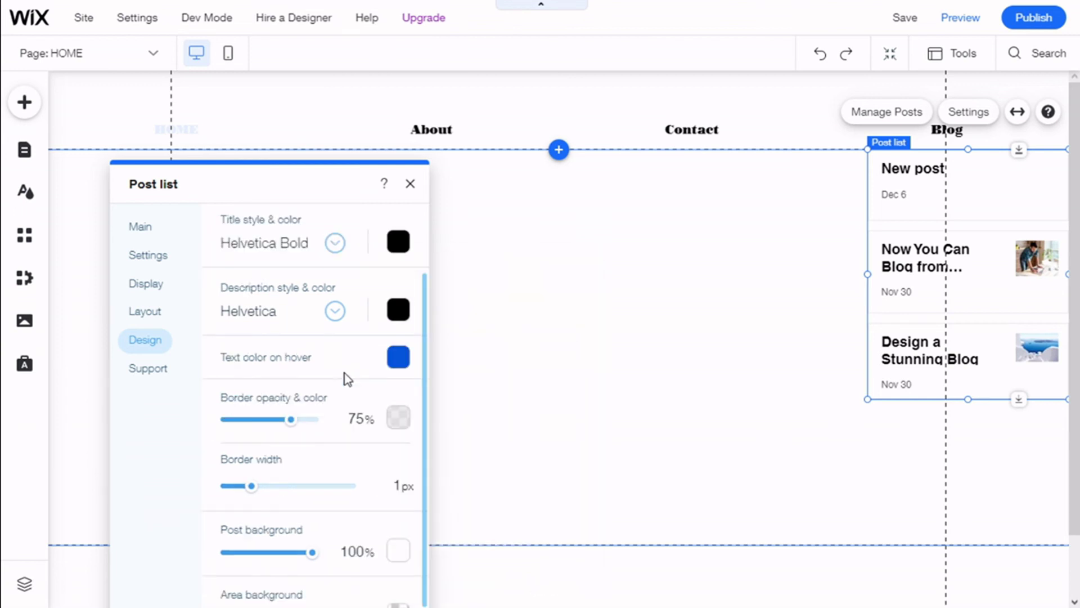
click(398, 359)
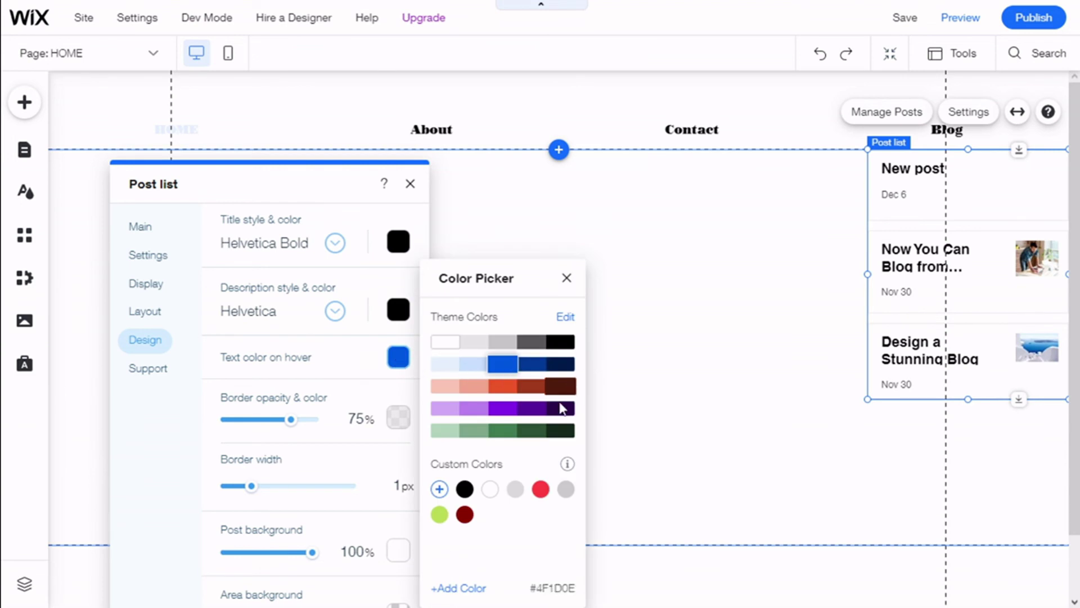
click(398, 372)
scroll(377, 367, down, 1)
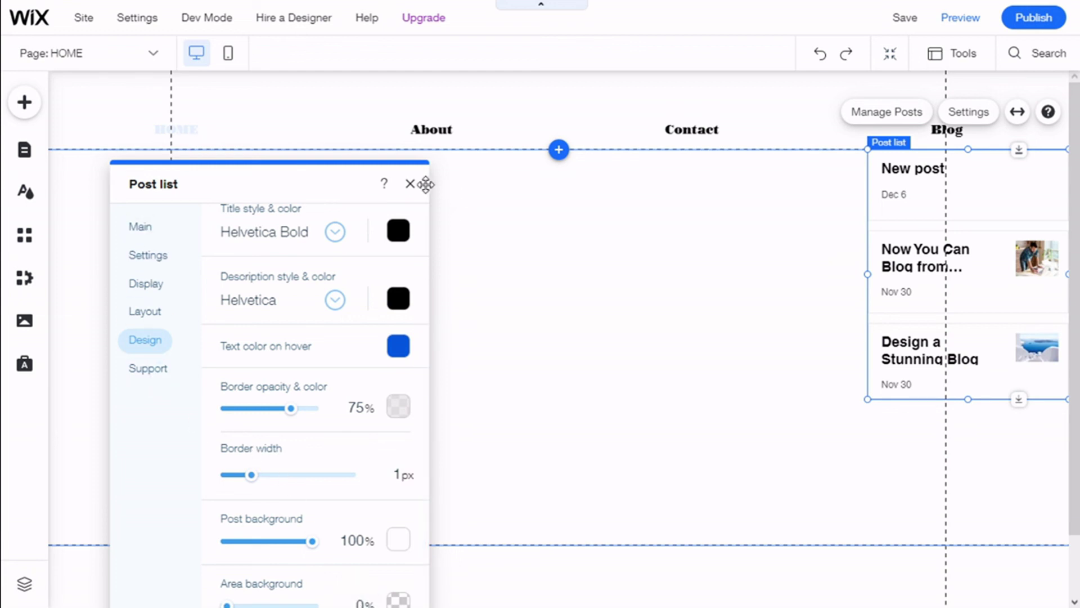
click(159, 319)
Return to the Main tab and close the Post list settings panel
click(149, 230)
click(411, 184)
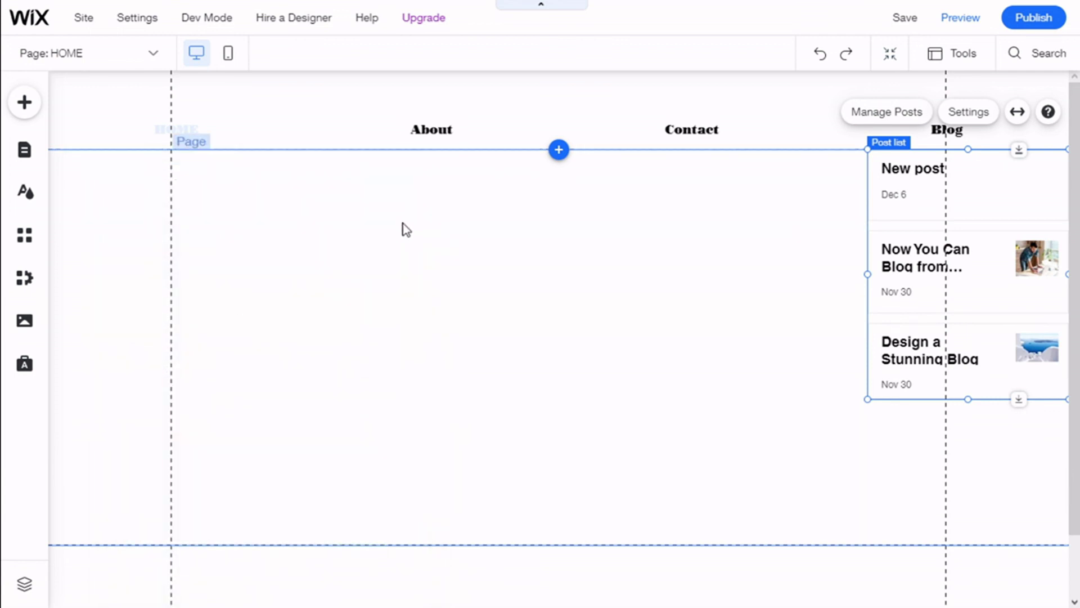